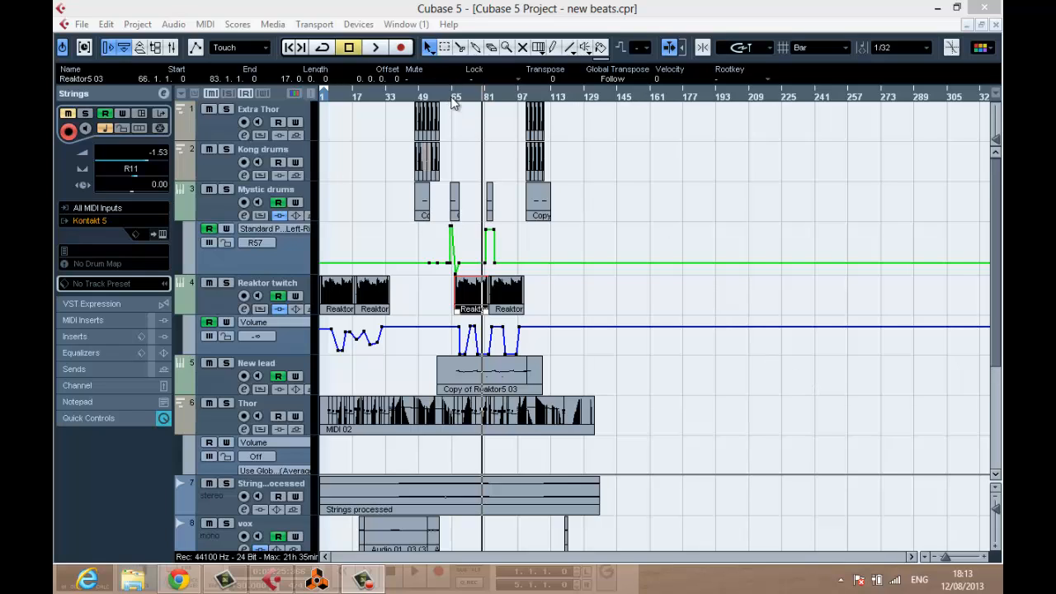
Step: Play back the section from bar 65 to hear the Reaktor twitch volume automation in the mix
left_click_drag(452, 97, 454, 109)
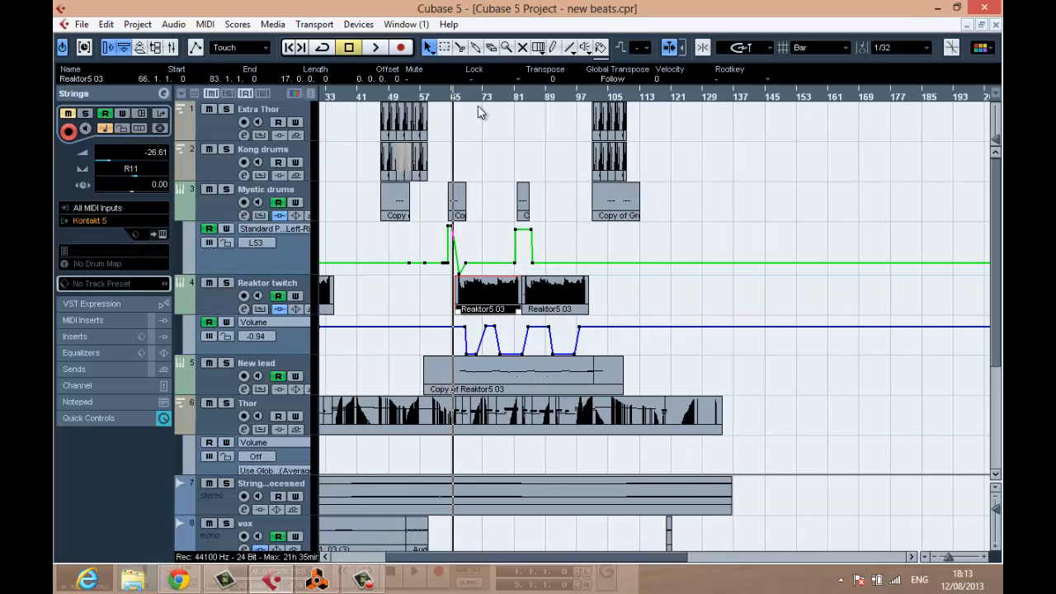
key("space")
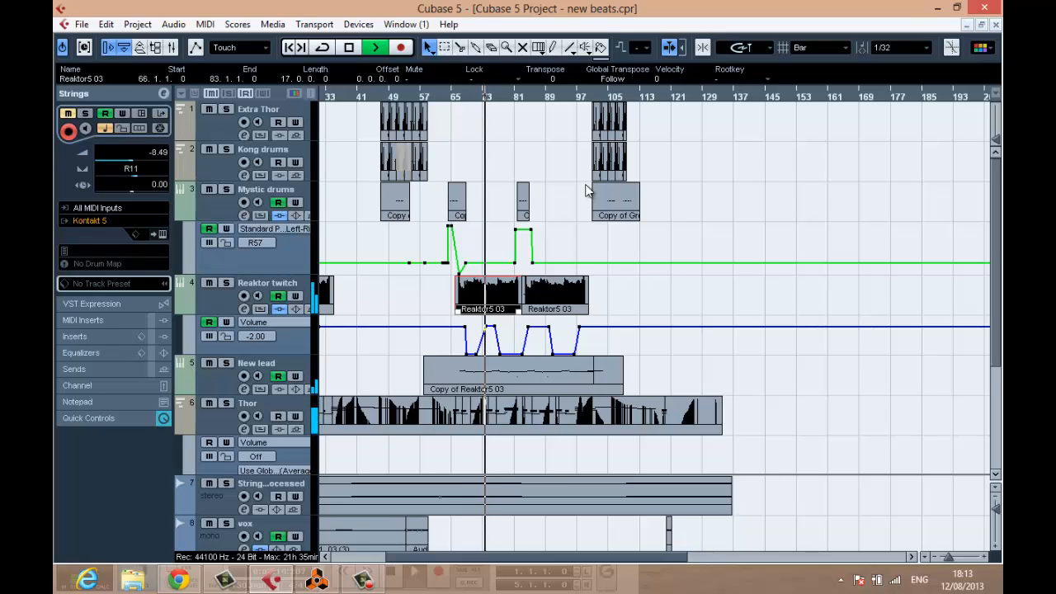
key("space")
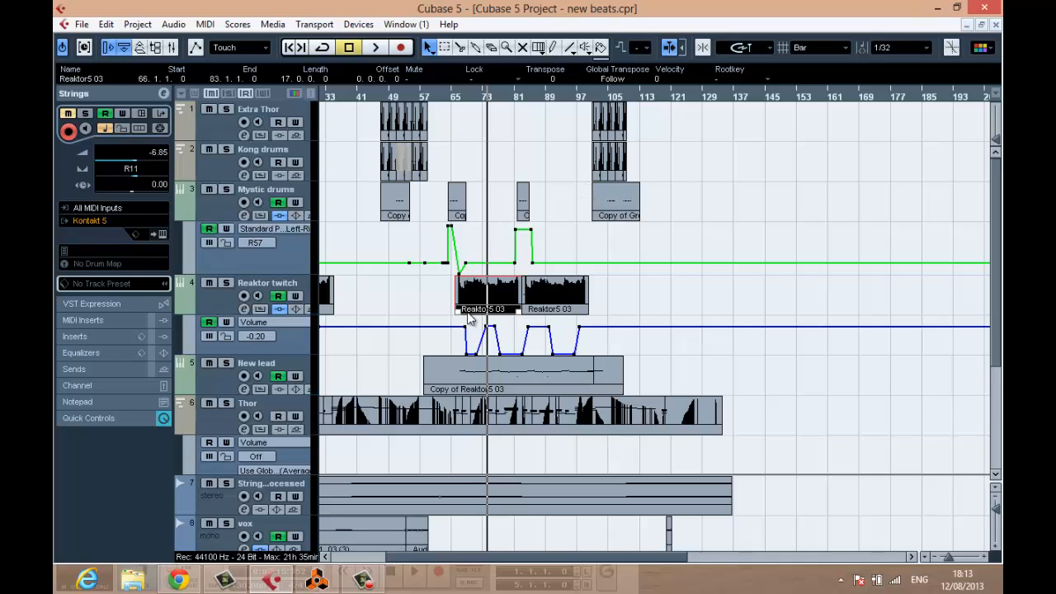
Step: Choose the Draw tool for the Reaktor twitch volume automation around bars 67 to 80, and return to Object Selection
scroll(475, 127, "up", 4)
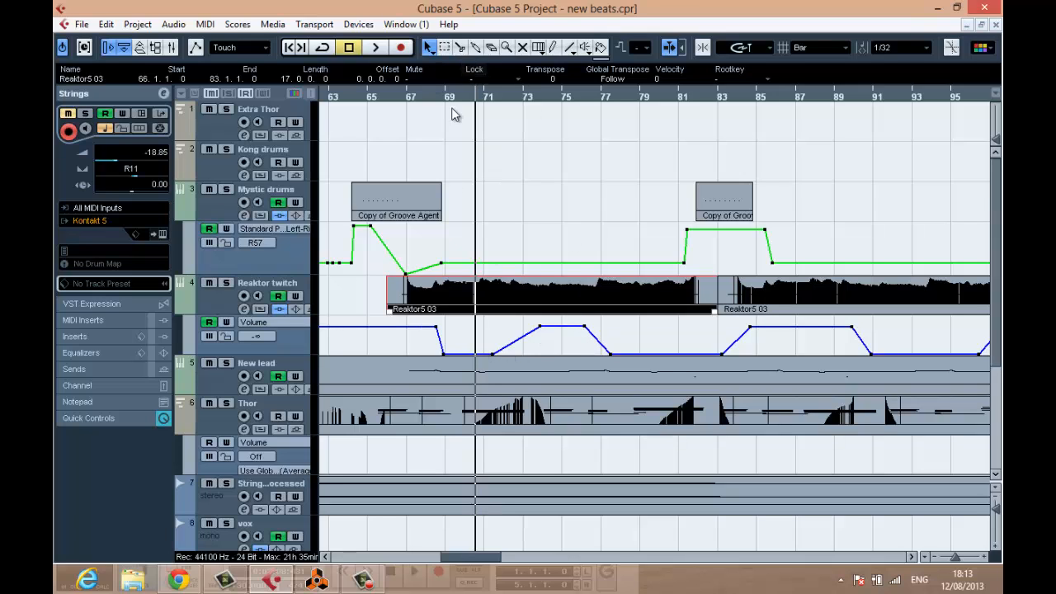
scroll(460, 118, "up", 2)
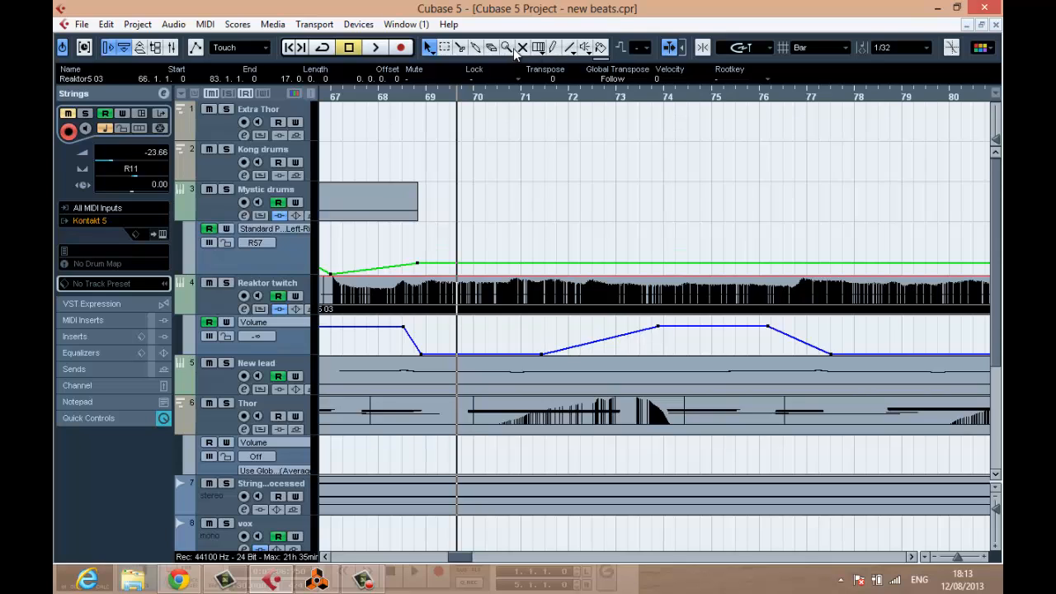
left_click(552, 47)
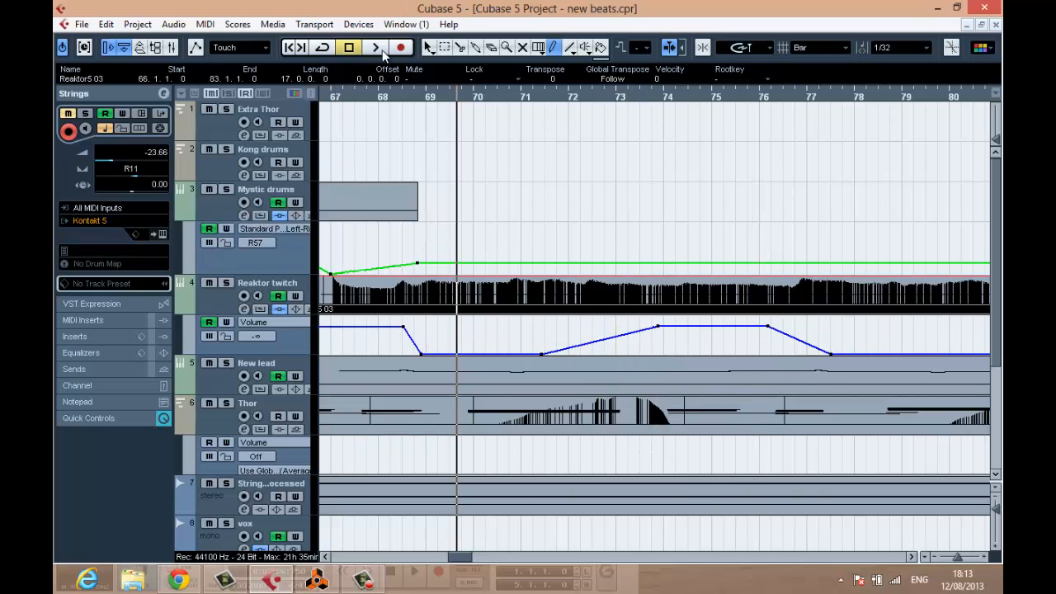
left_click(430, 48)
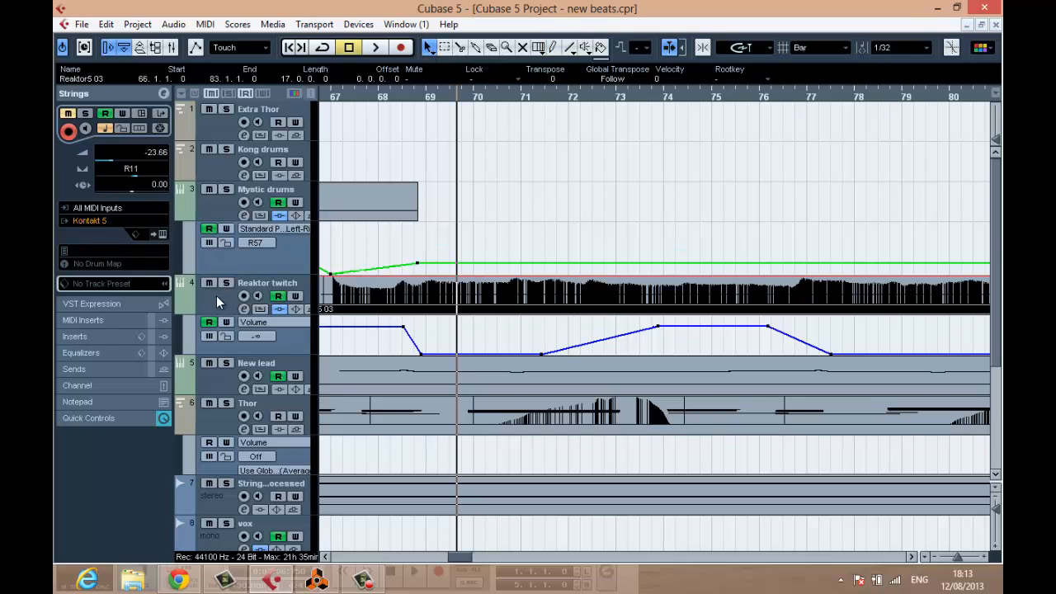
Step: Select the Reaktor twitch track, watch its automated volume fader in the Mixer during playback, and return to the maximized project window
left_click(219, 297)
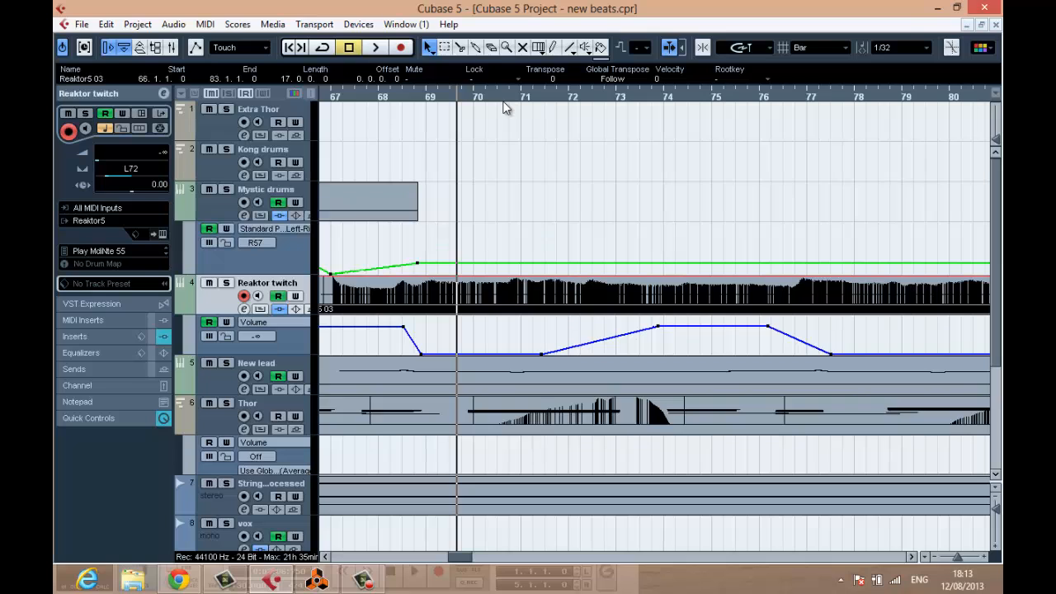
key("F3")
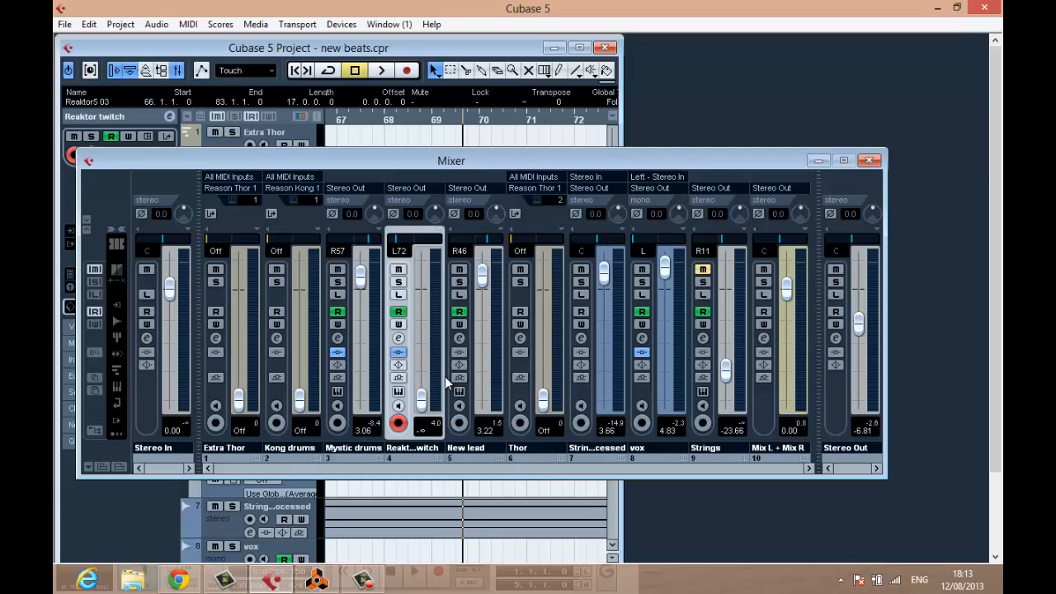
key("space")
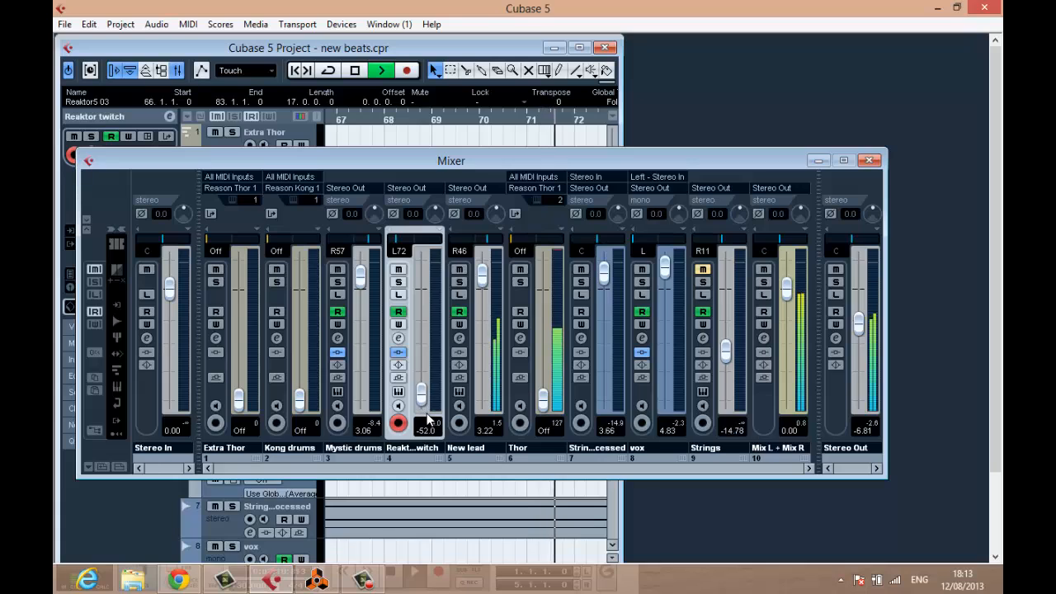
left_click_drag(427, 420, 432, 280)
key("F3")
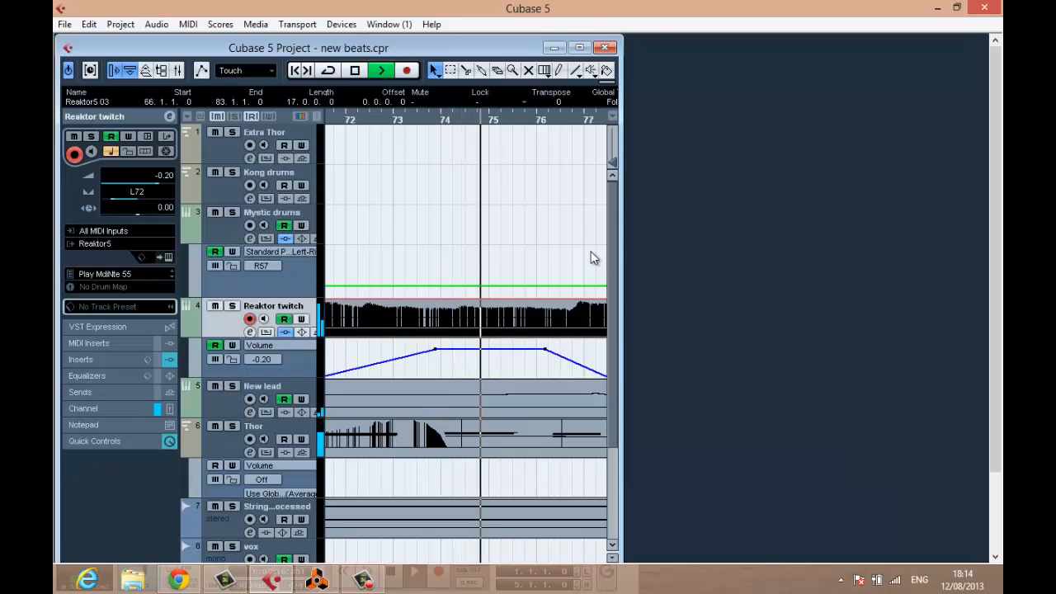
left_click(581, 48)
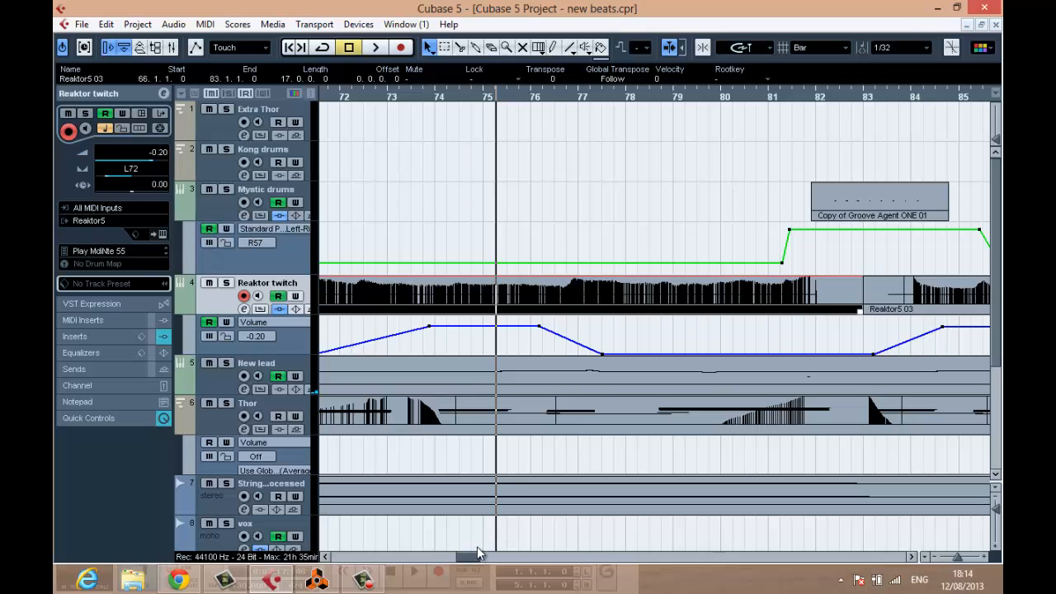
Step: Solo the Reaktor twitch track, listen to its volume automation from about bar 71, and turn solo off
left_click_drag(466, 562, 458, 563)
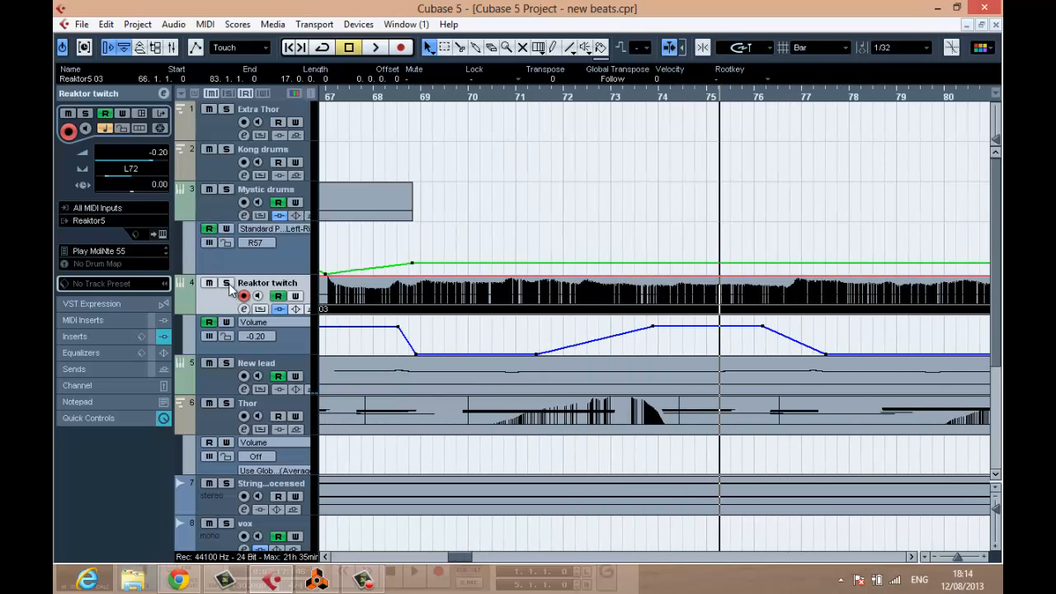
left_click(227, 284)
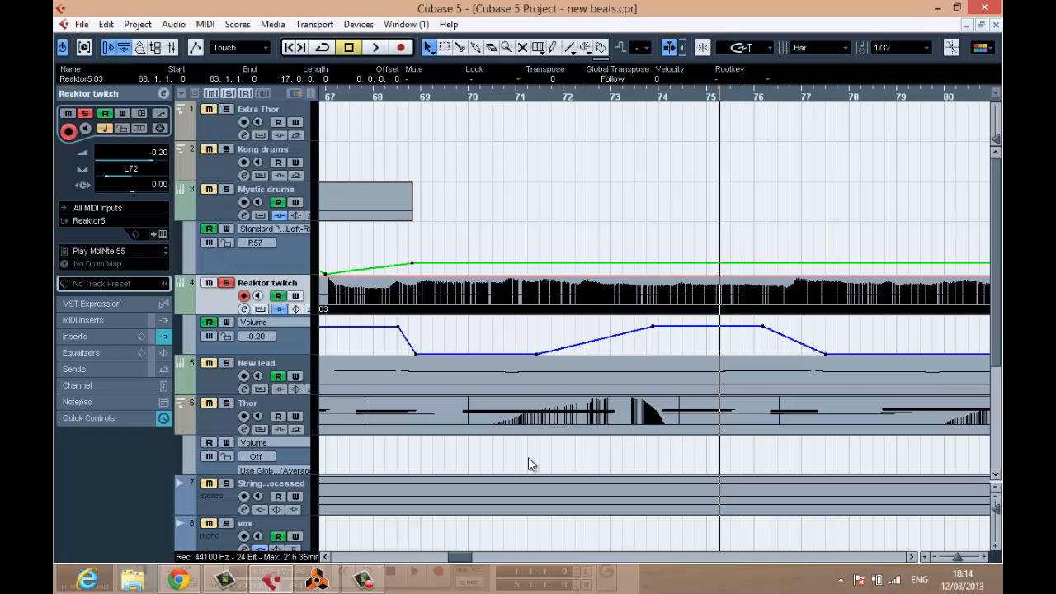
left_click(520, 99)
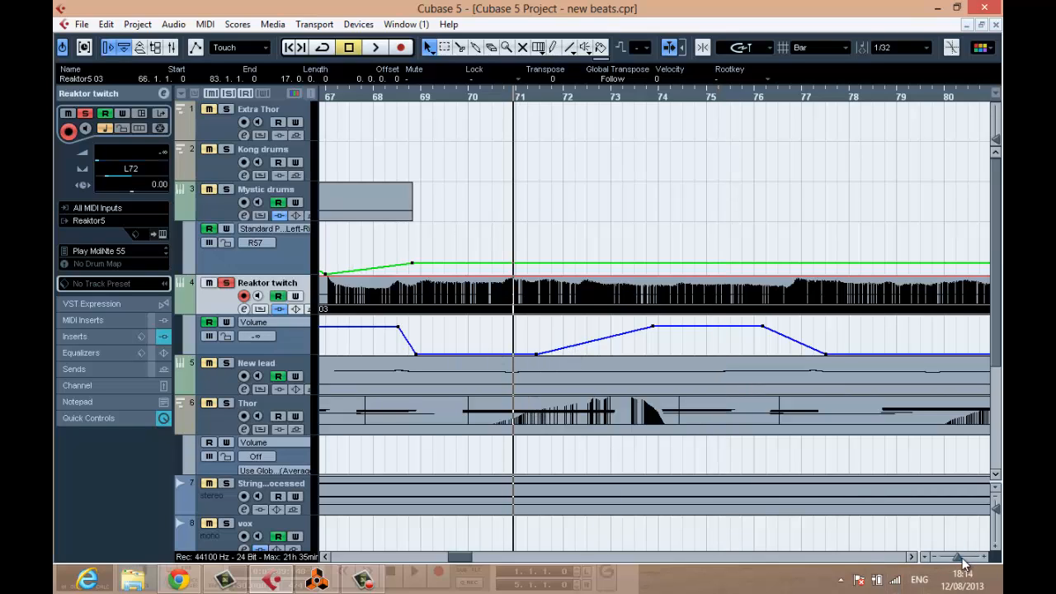
mouse_move(958, 557)
left_mouse_down()
mouse_move(948, 561)
mouse_move(957, 555)
left_mouse_up()
left_click_drag(473, 557, 485, 557)
key("space")
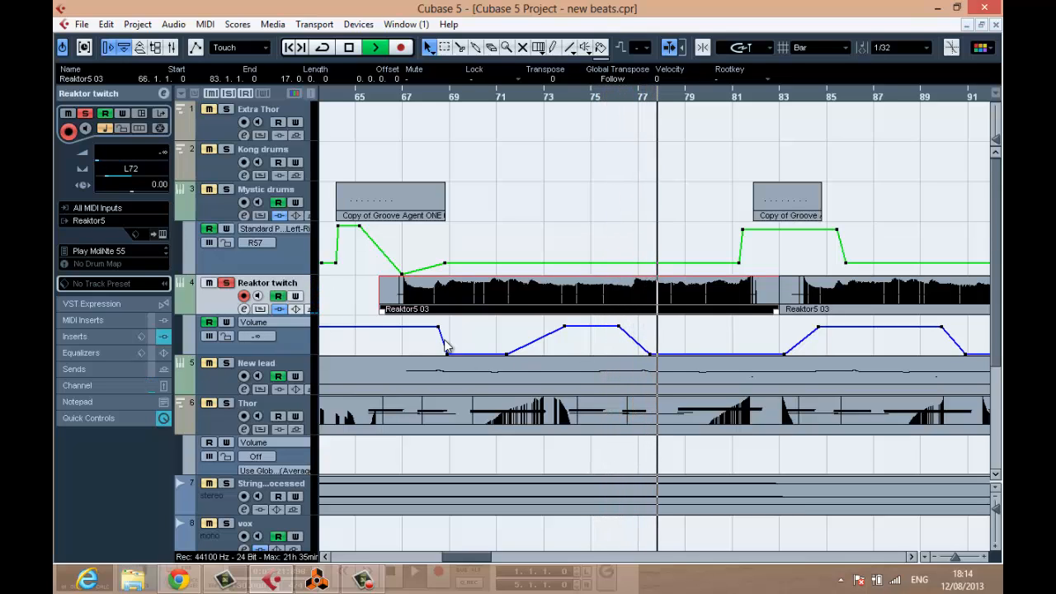
key("space")
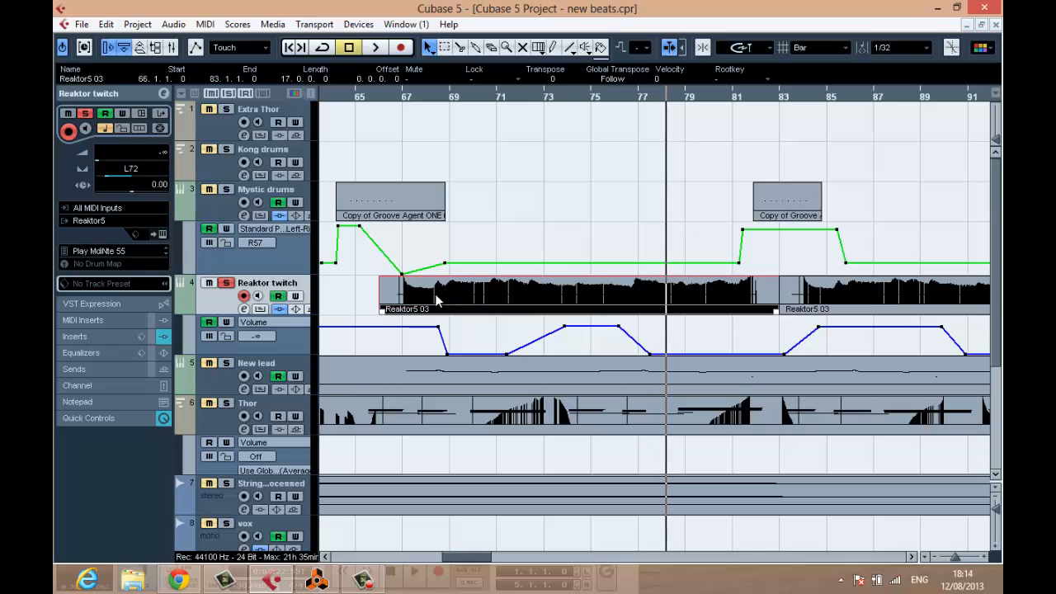
left_click(208, 284)
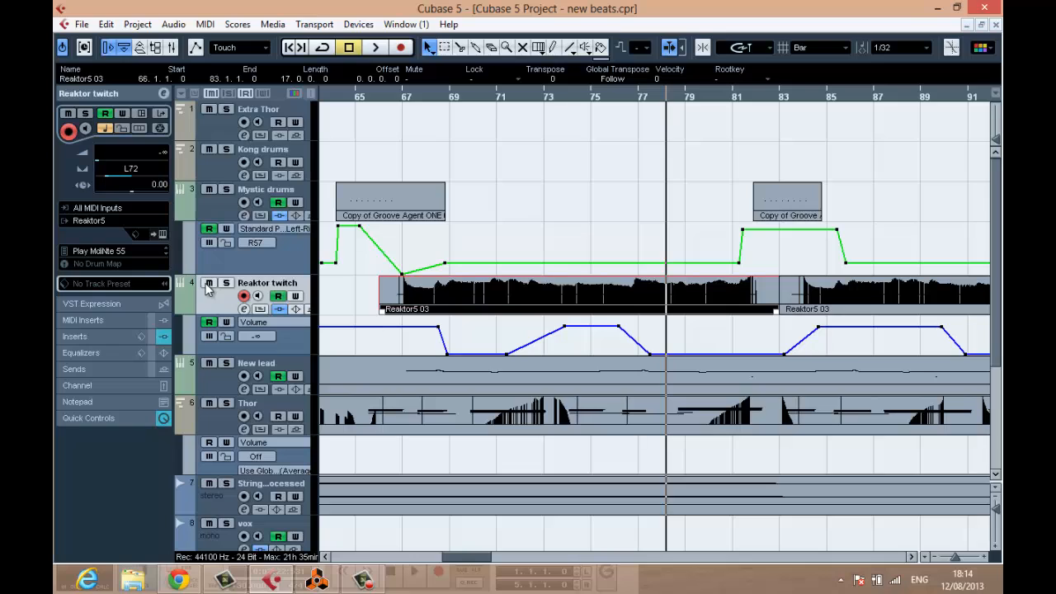
Step: Play the full mix from bar 71 to hear the Reaktor twitch fades in context
left_click(501, 97)
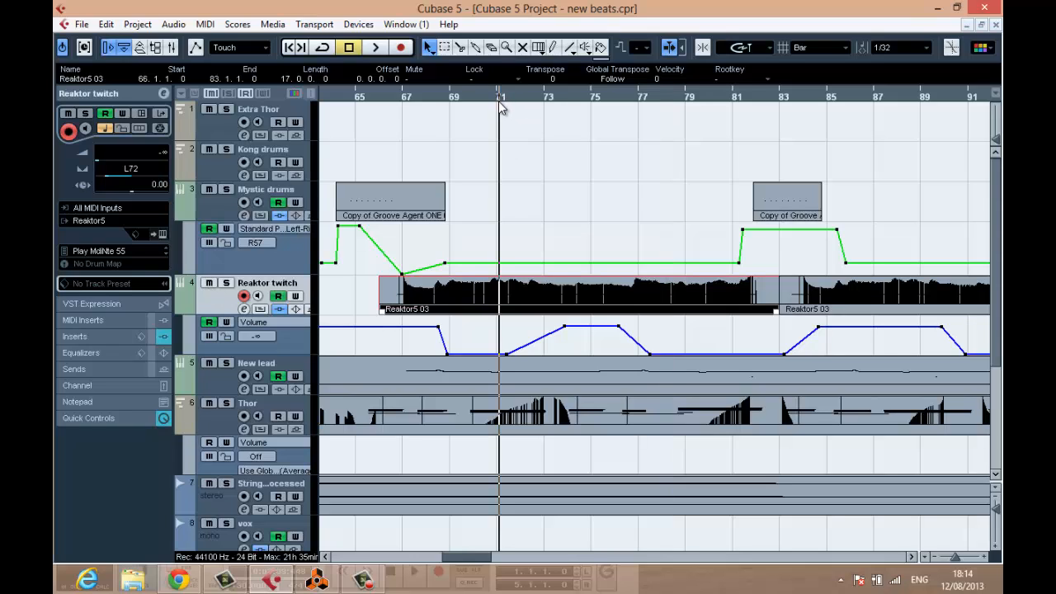
key("space")
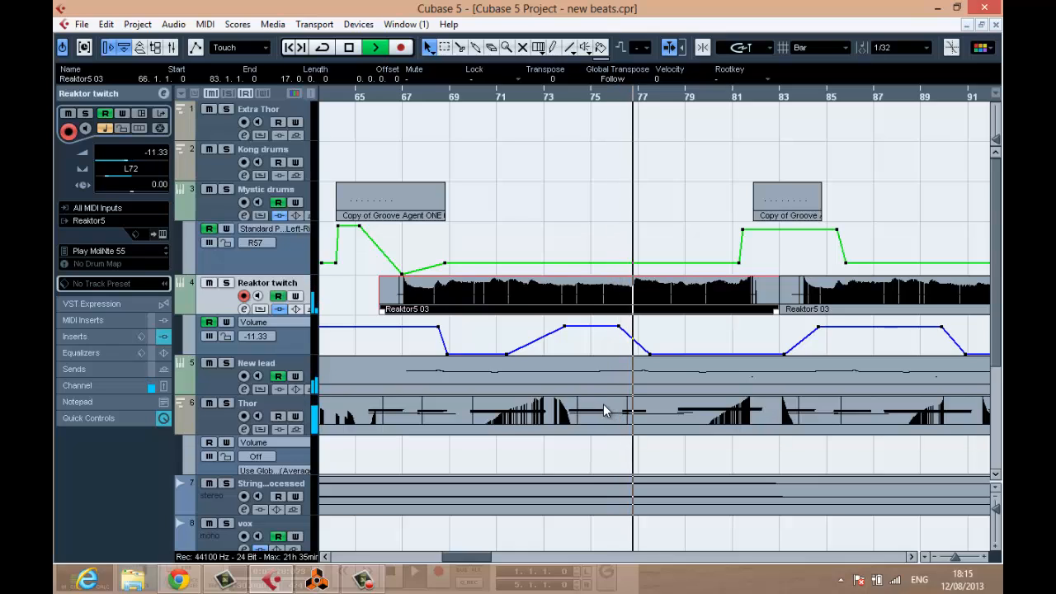
key("space")
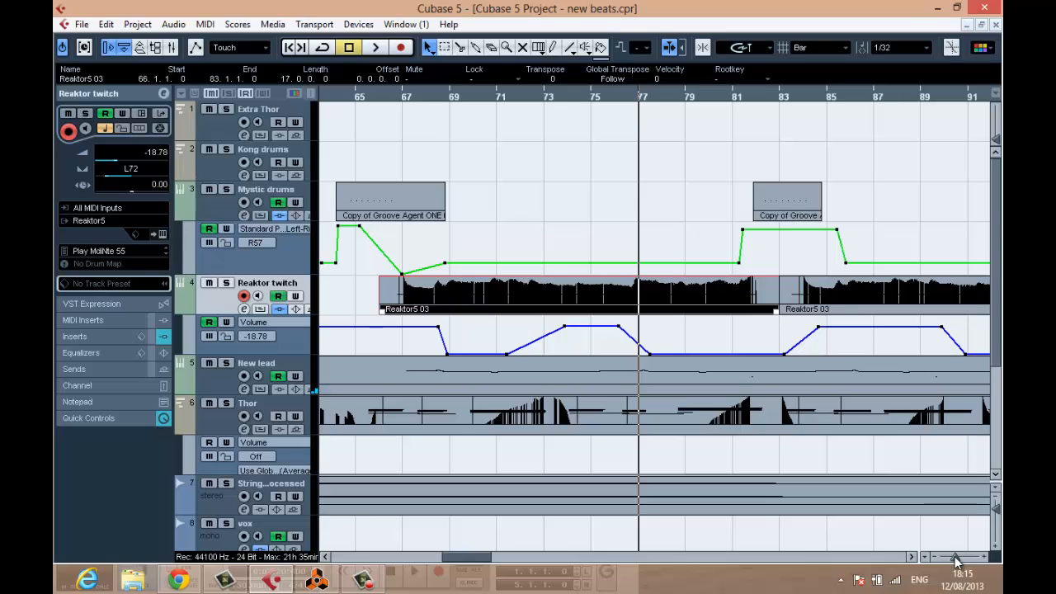
Step: Bring the vox track's panning automation into view and play the full mix from about bar 53
left_click_drag(958, 558, 954, 558)
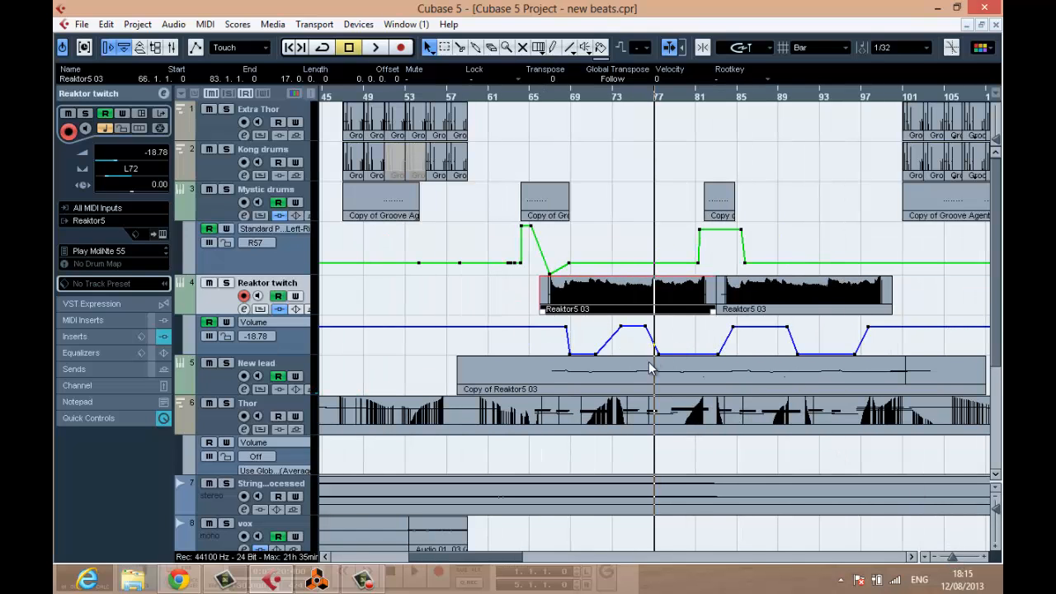
scroll(514, 428, "down", 4)
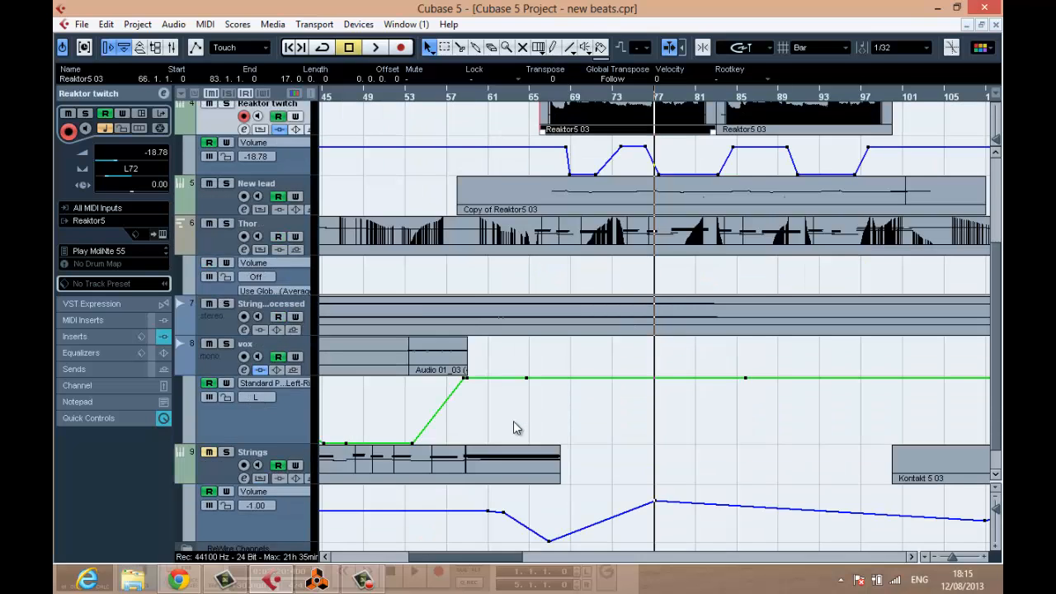
left_click_drag(464, 564, 437, 568)
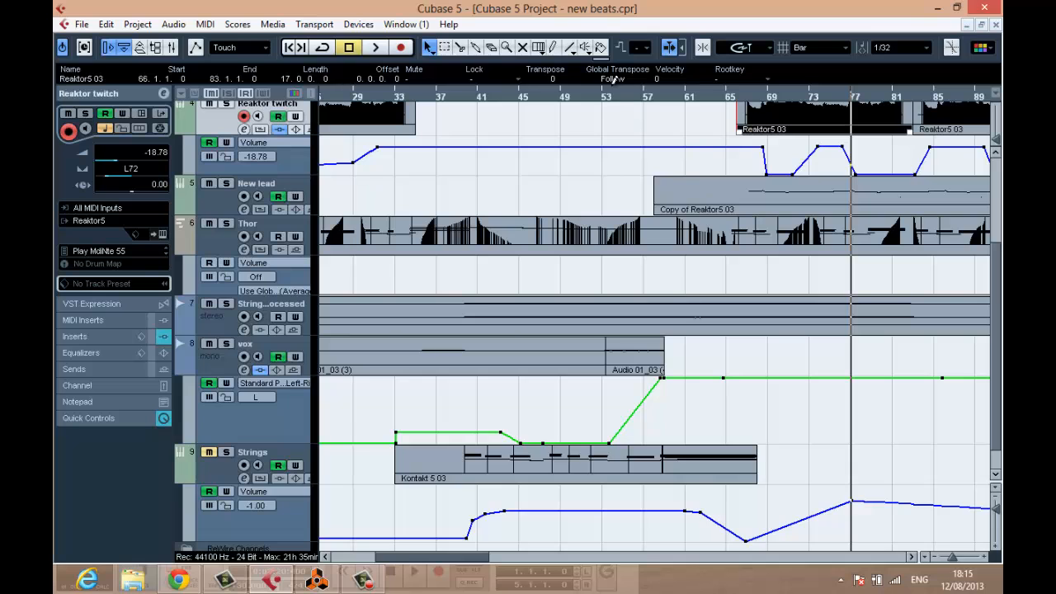
mouse_move(604, 97)
left_mouse_down()
mouse_move(608, 129)
mouse_move(595, 86)
left_mouse_up()
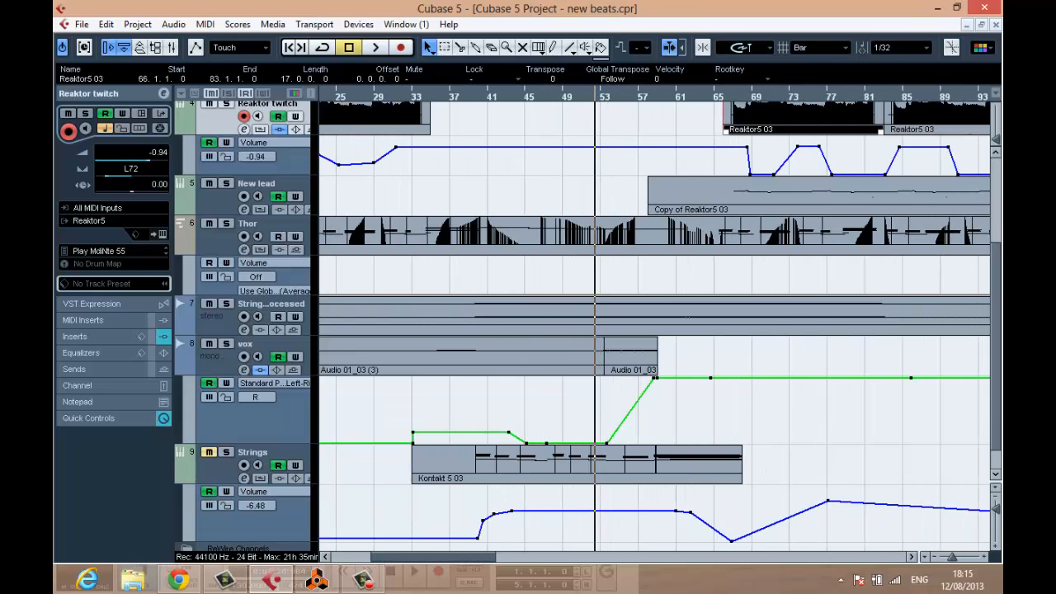
mouse_move(999, 402)
left_mouse_down()
mouse_move(999, 318)
mouse_move(998, 391)
left_mouse_up()
left_click_drag(615, 99, 593, 99)
key("space")
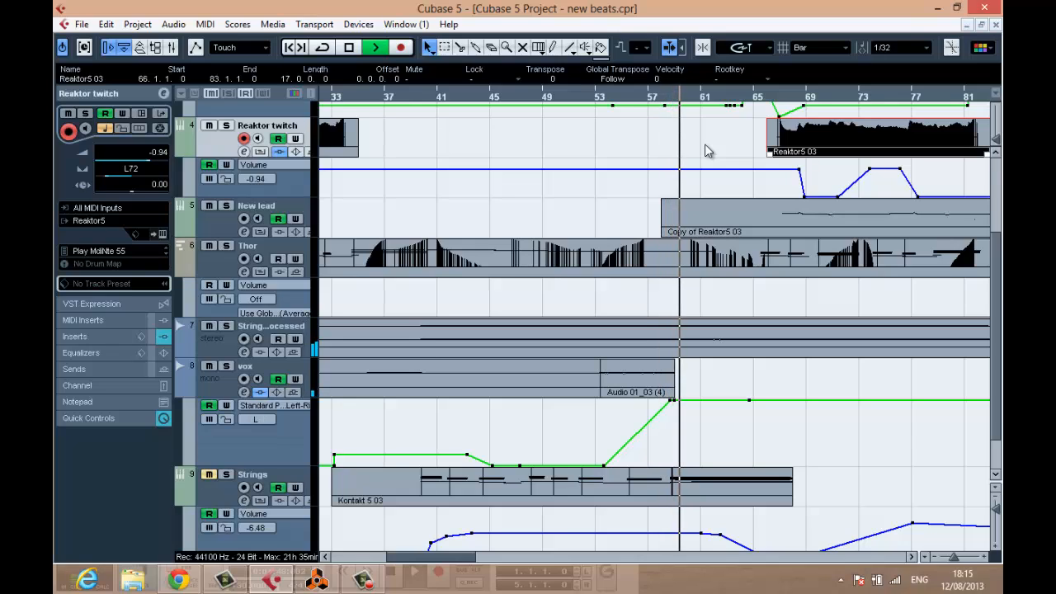
key("space")
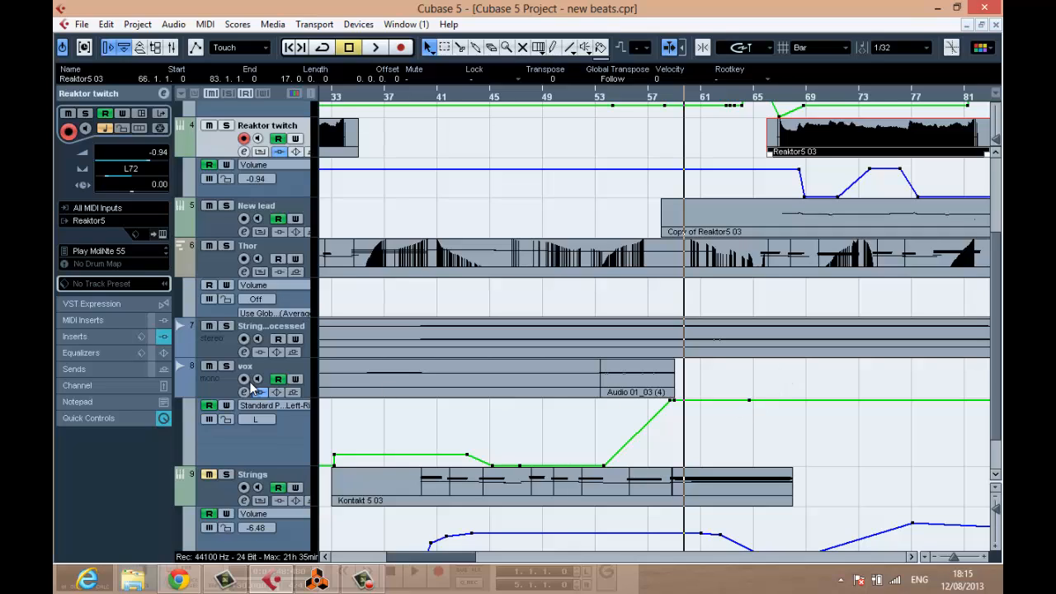
Step: Solo the vox track, listen to its panning ramp from about bar 53 to bar 59, and turn solo off
left_click(227, 367)
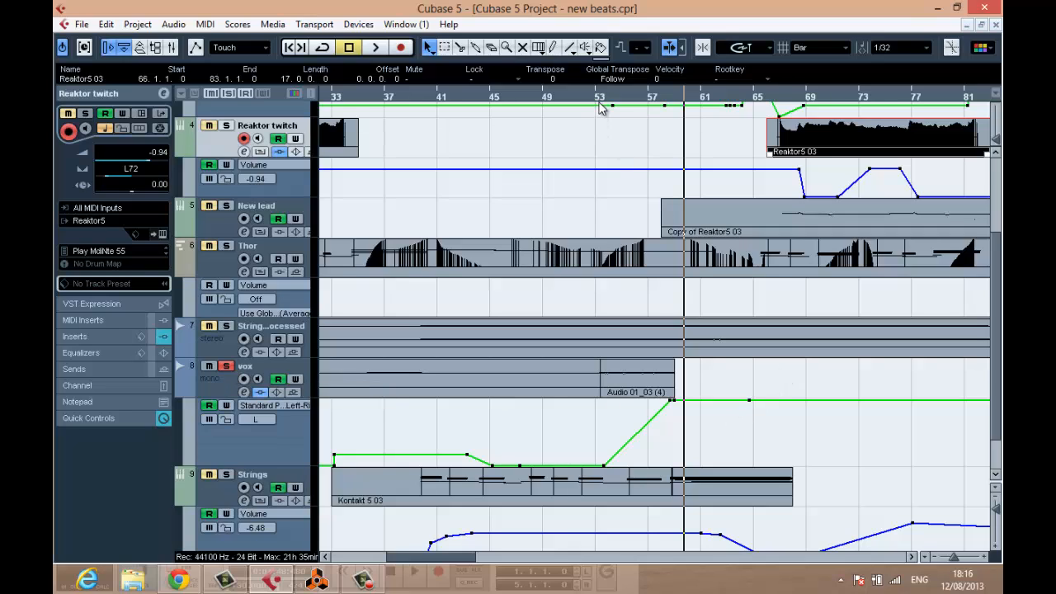
left_click_drag(603, 109, 640, 136)
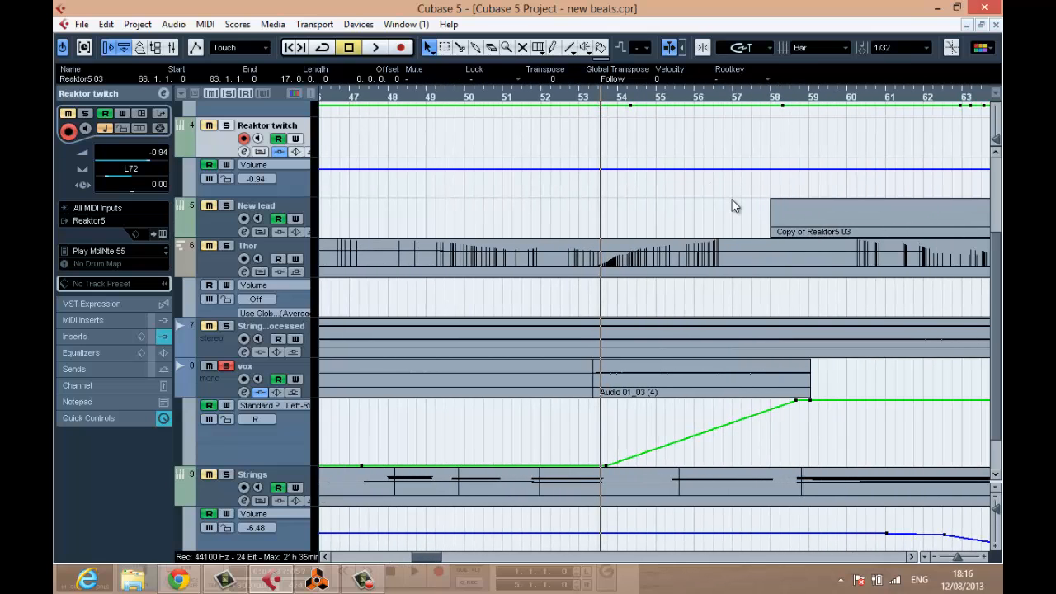
key("space")
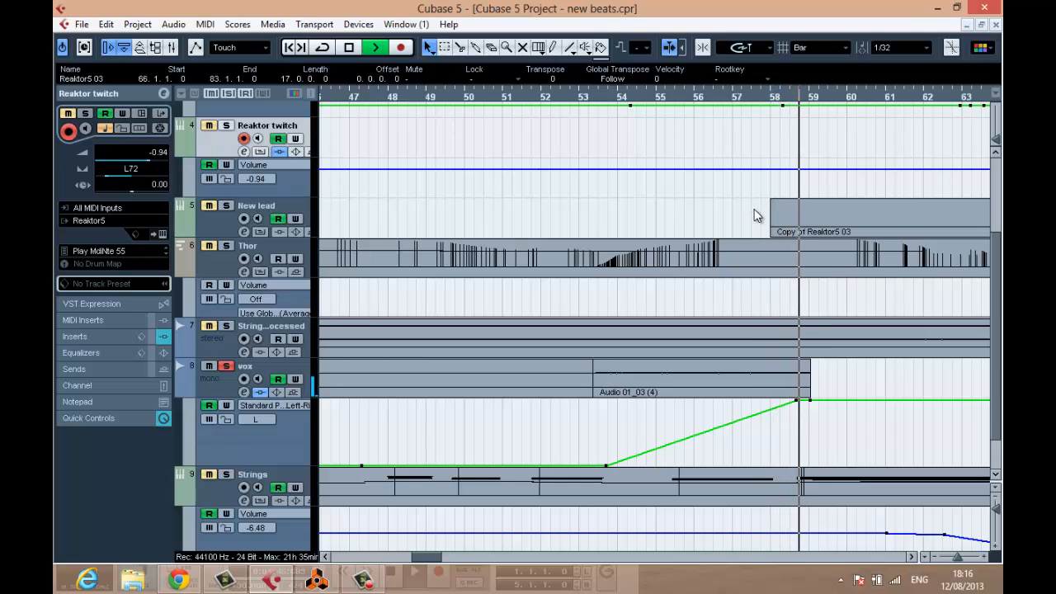
key("space")
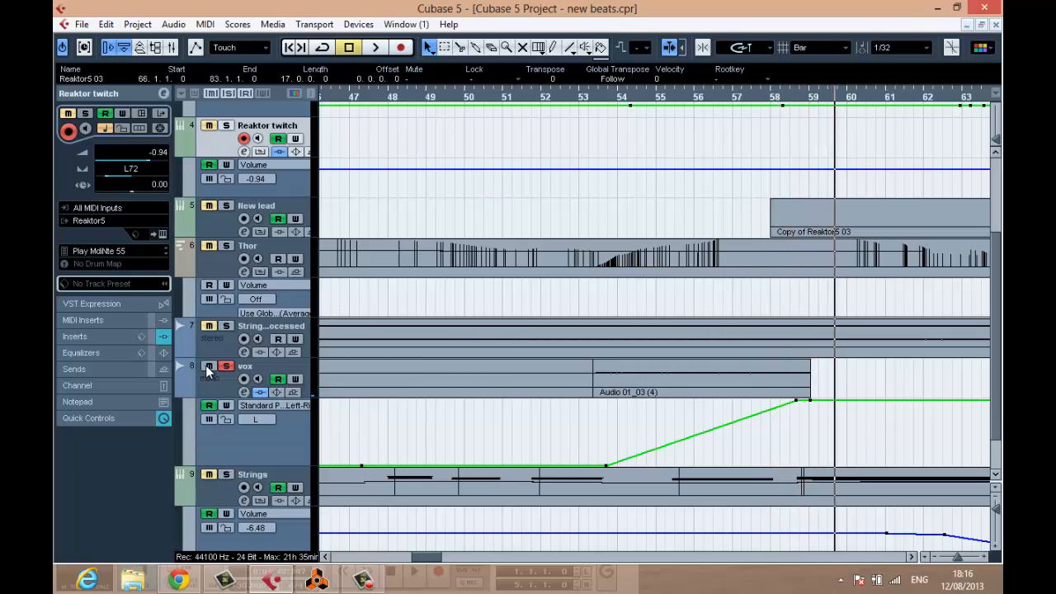
left_click(208, 366)
left_click(208, 367)
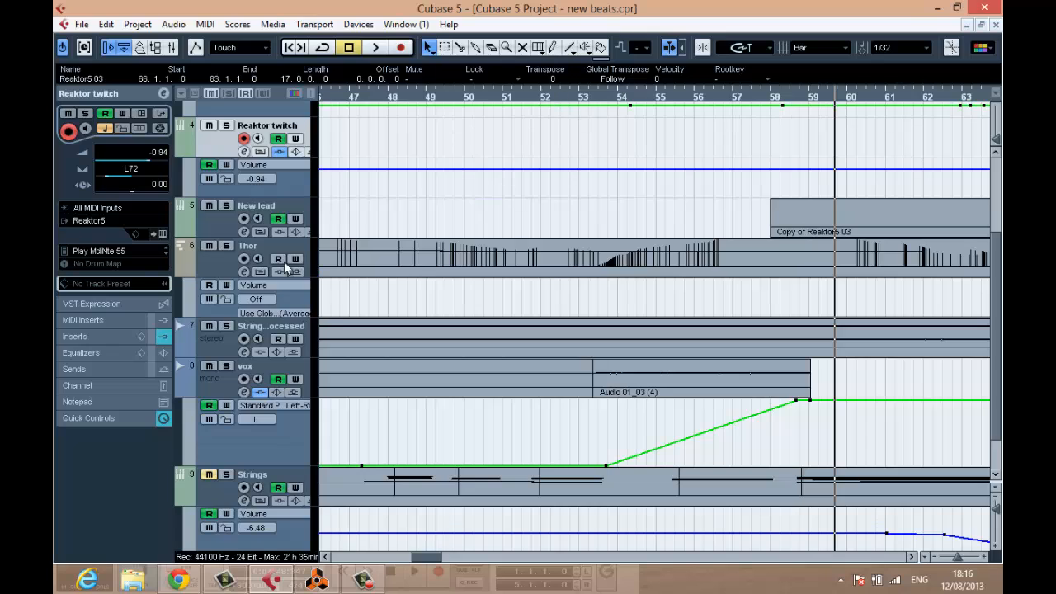
Step: Select the vox track to show its insert effects, and play its panning ramp in the full mix from bar 53
left_click(225, 382)
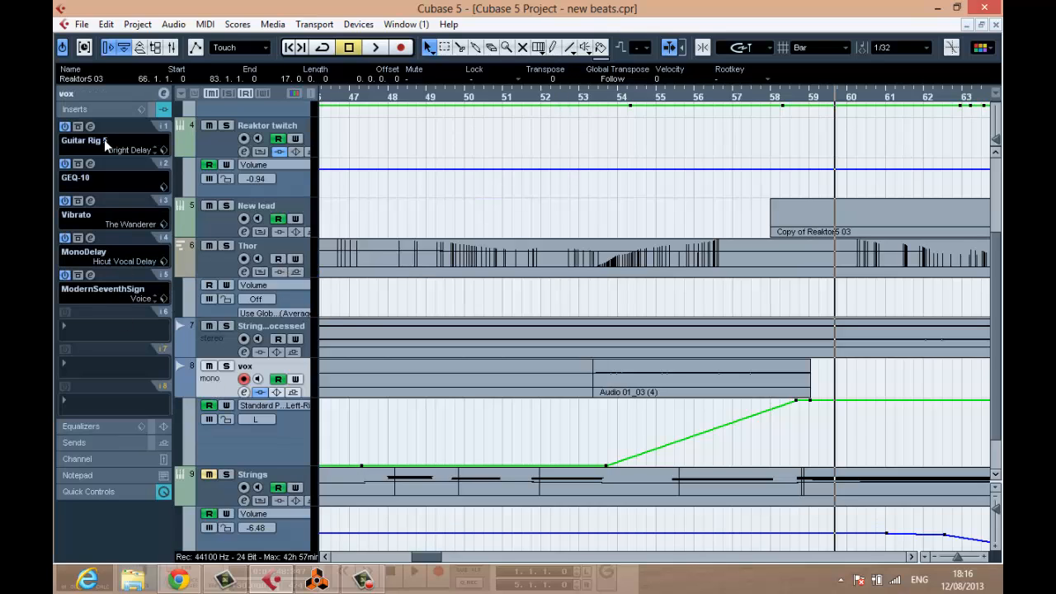
left_click(587, 99)
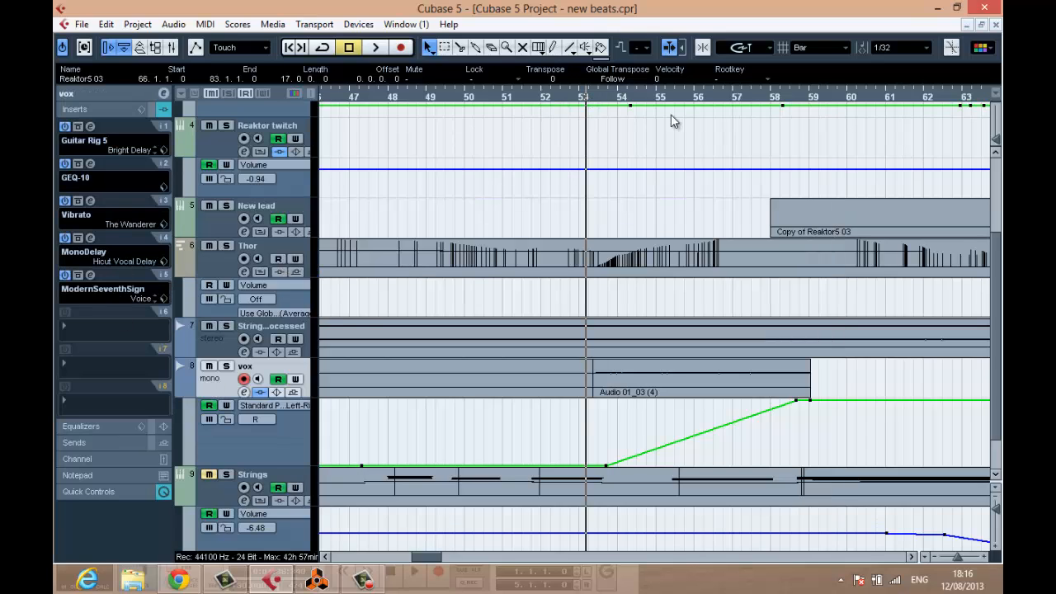
key("space")
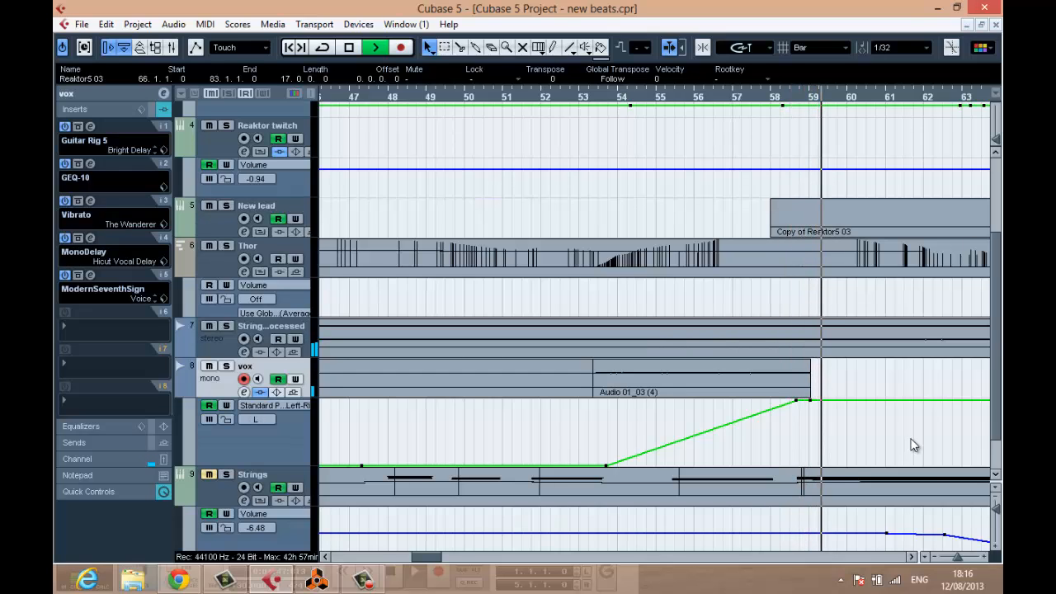
key("space")
left_click_drag(958, 559, 946, 564)
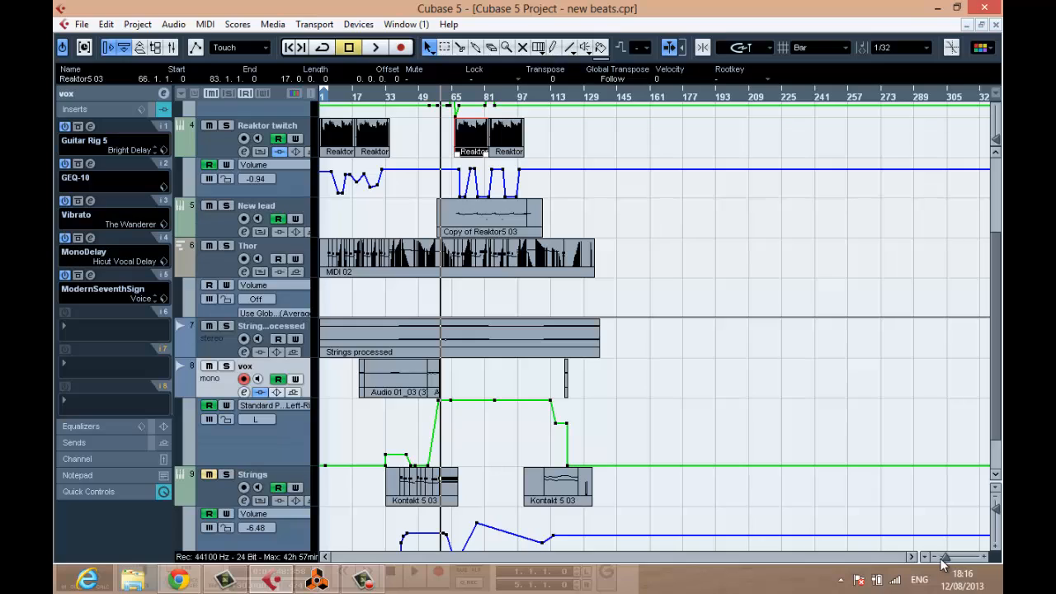